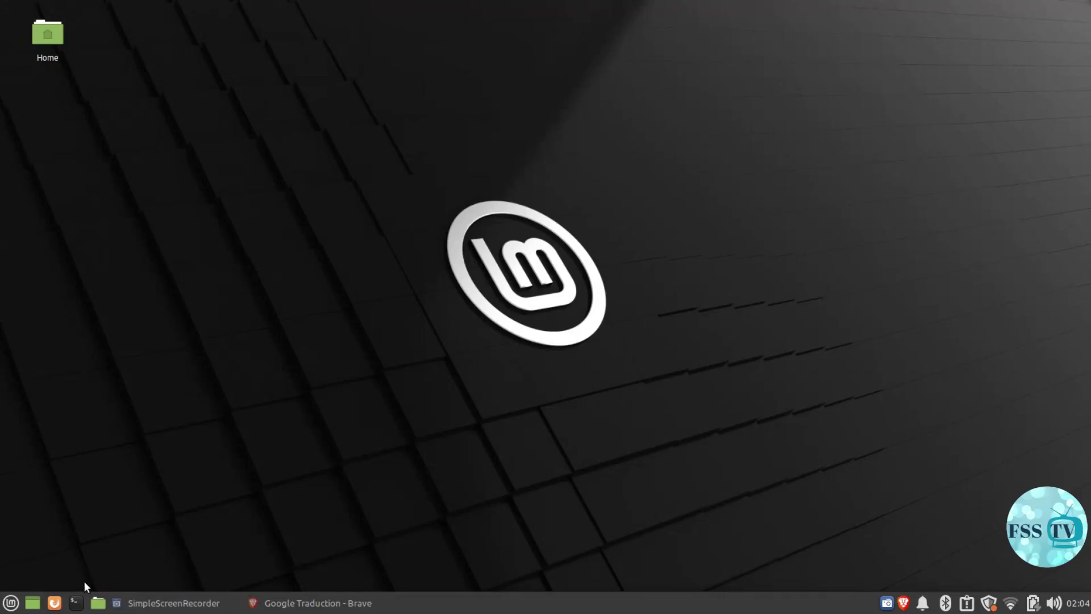
- In a maximized terminal, run 'sudo apt update' with the admin password, showing 25 upgradable packages
{"action": "left_click", "coordinate": [76, 602]}
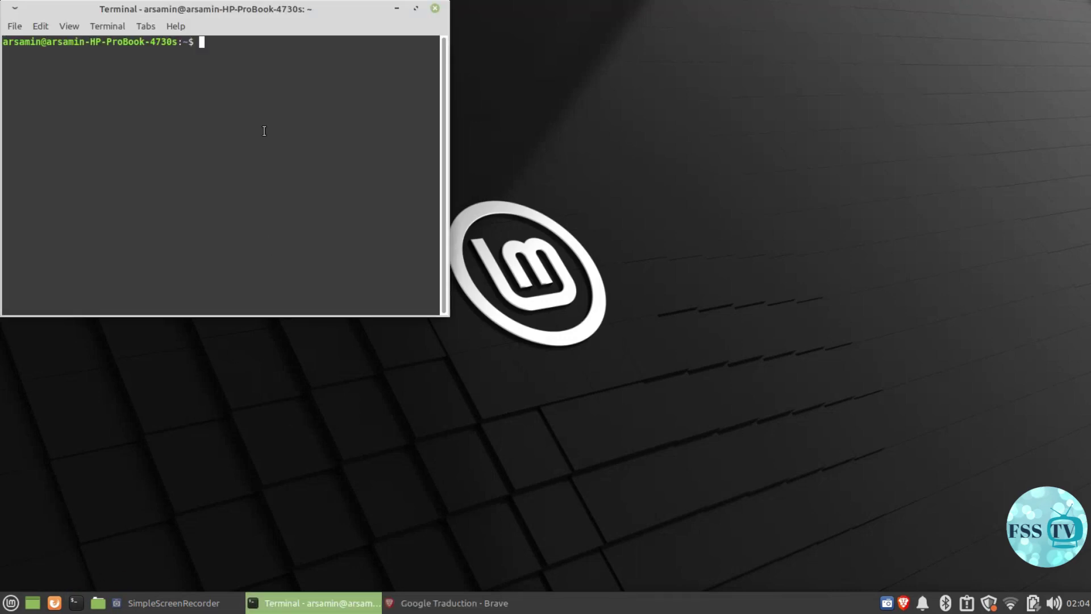
{"action": "left_click", "coordinate": [411, 9]}
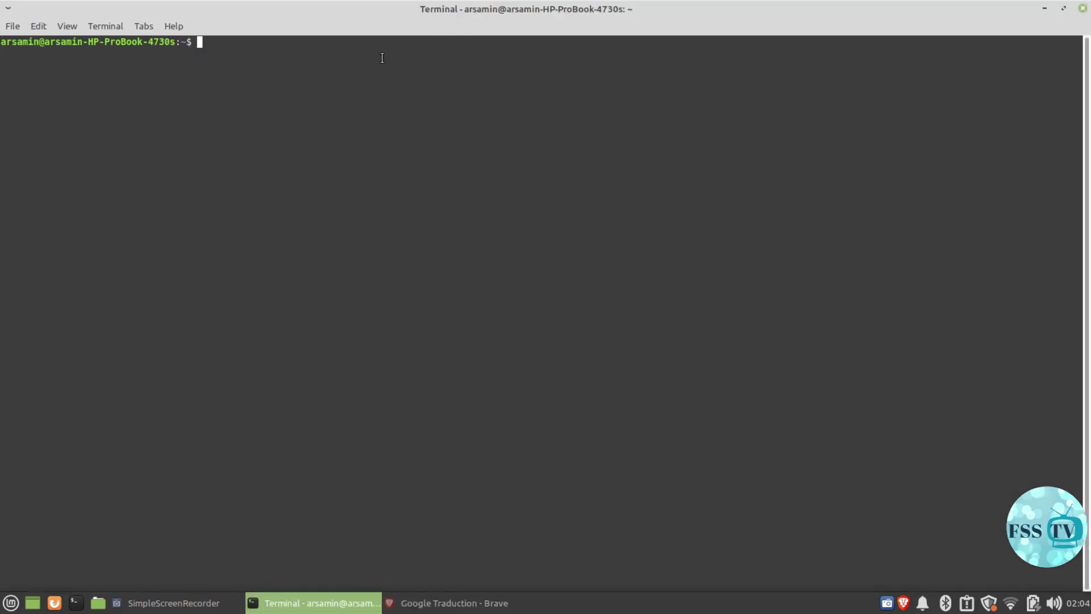
{"action": "right_click", "coordinate": [199, 42]}
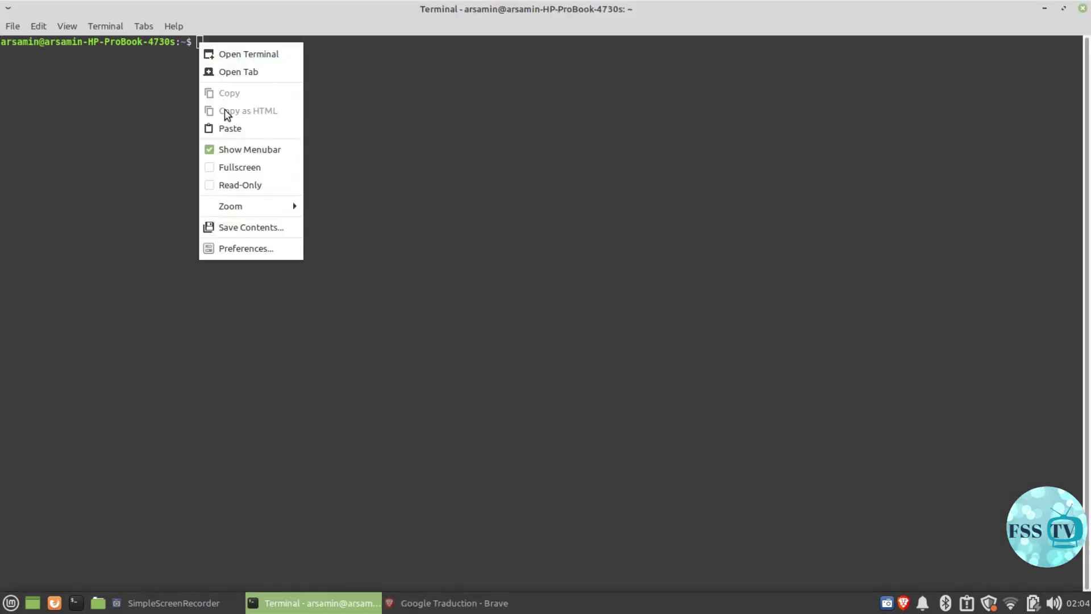
{"action": "left_click", "coordinate": [230, 127]}
{"action": "triple_click", "coordinate": [297, 272]}
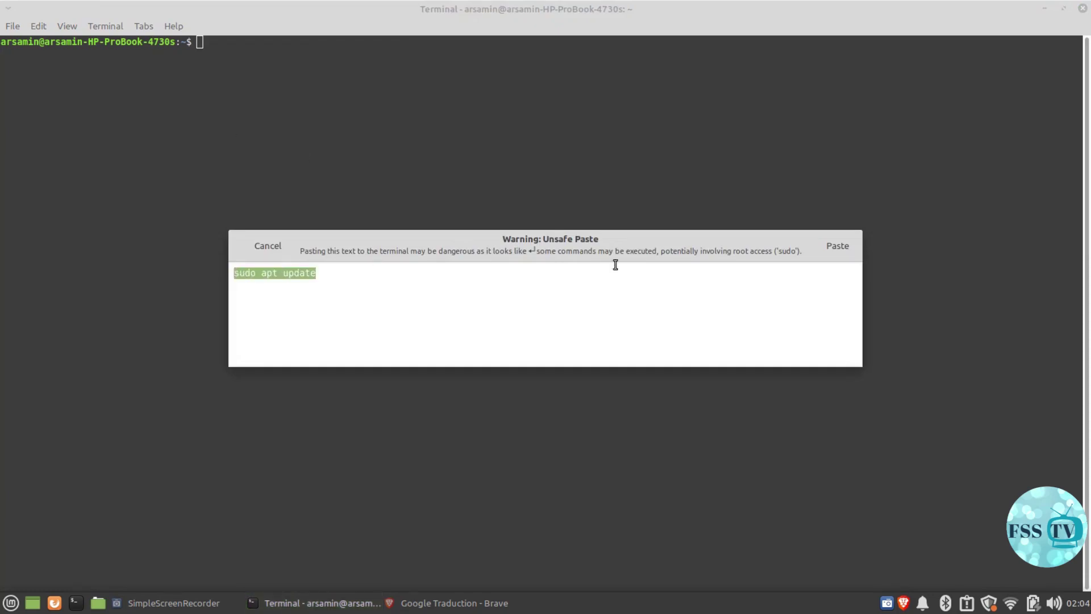
{"action": "left_click", "coordinate": [831, 242]}
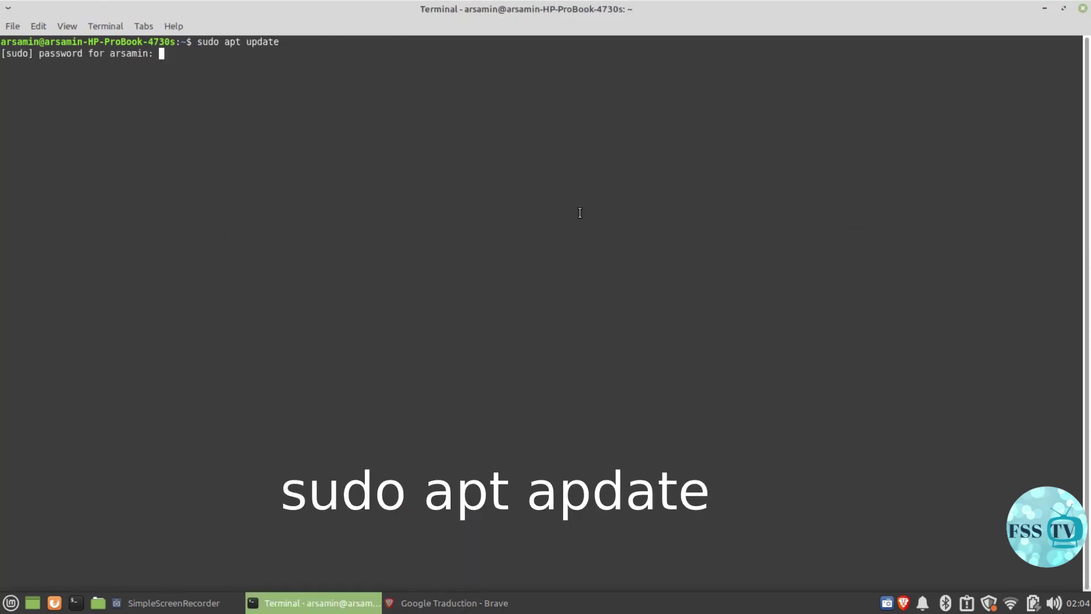
{"action": "type", "text": "*****"}
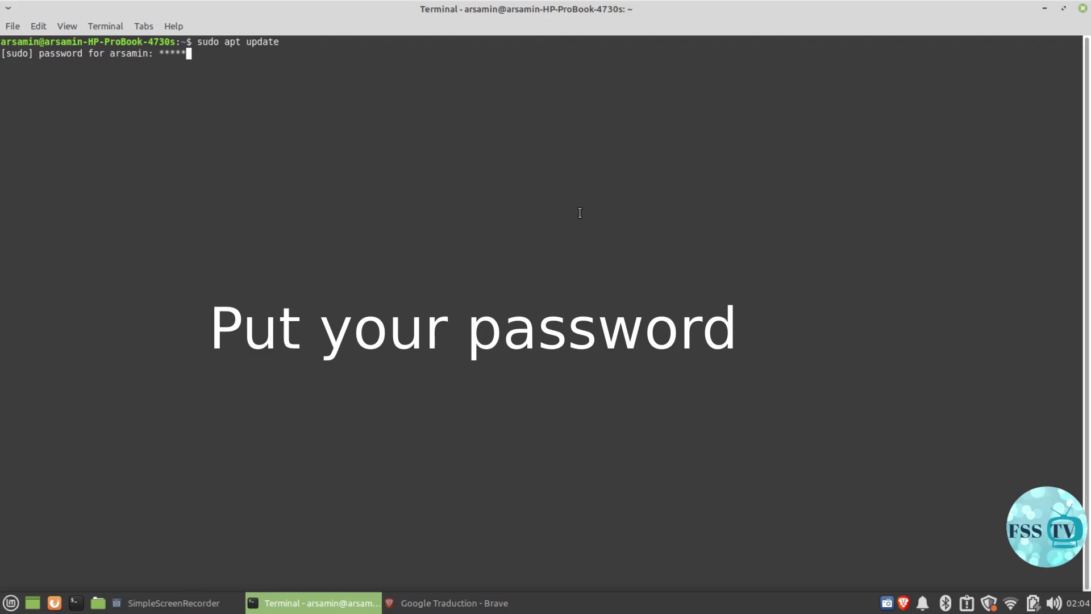
{"action": "type", "text": "***"}
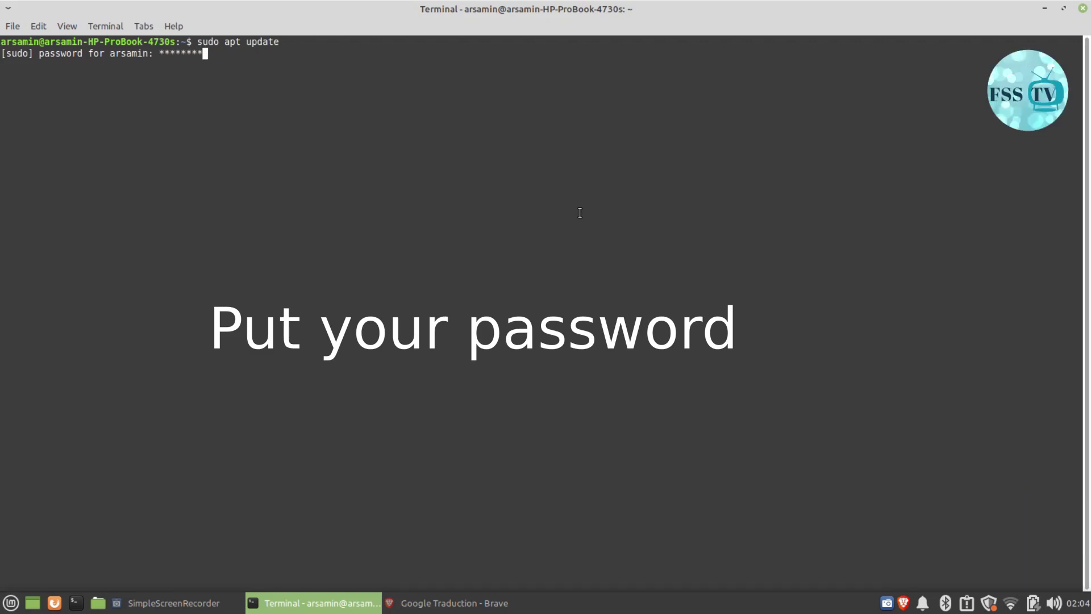
{"action": "type", "text": "*"}
{"action": "key", "text": "Return"}
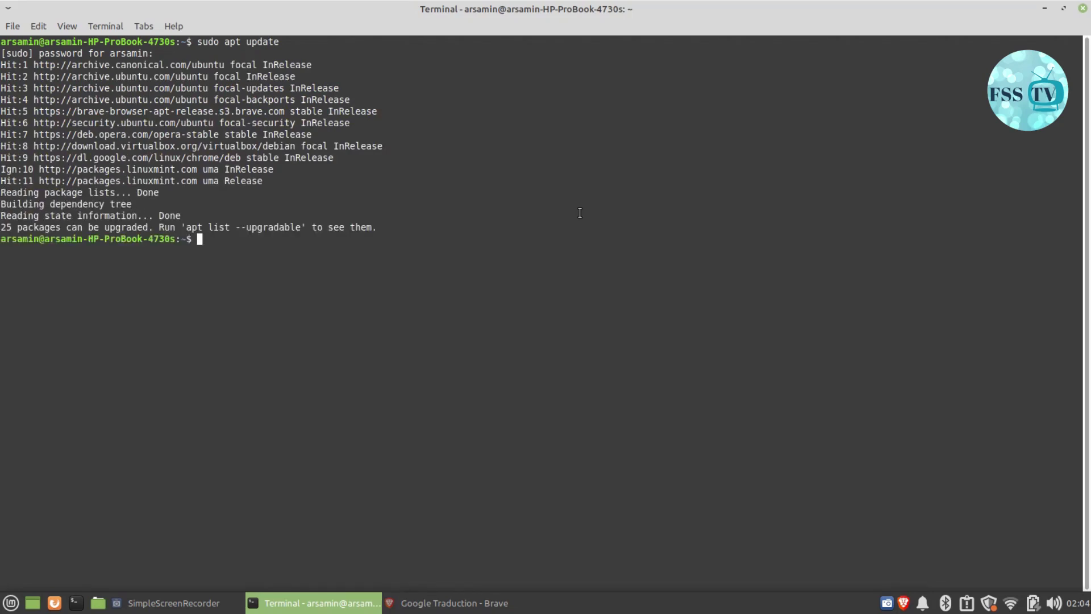
- Run 'sudo apt install snapd', confirming snapd is already the newest version
{"action": "right_click", "coordinate": [201, 240]}
{"action": "left_click", "coordinate": [227, 328]}
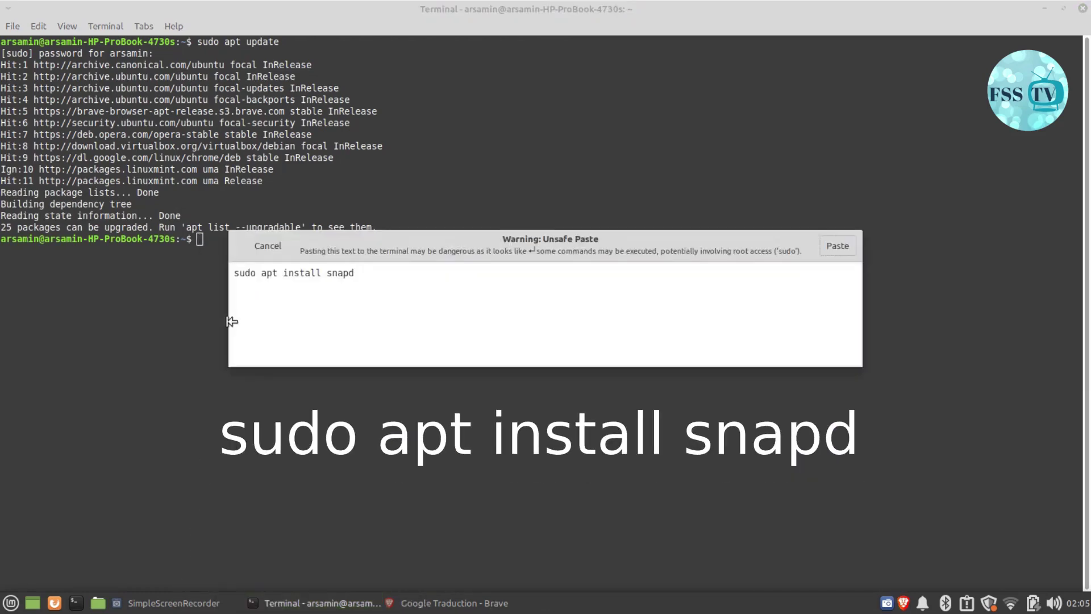
{"action": "triple_click", "coordinate": [328, 273]}
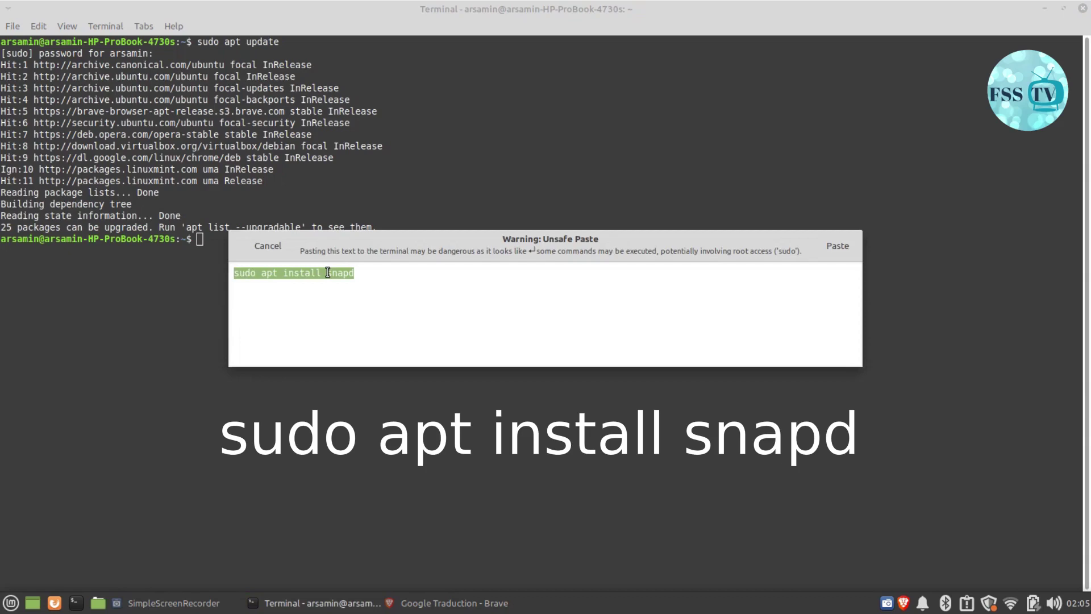
{"action": "left_click", "coordinate": [833, 247]}
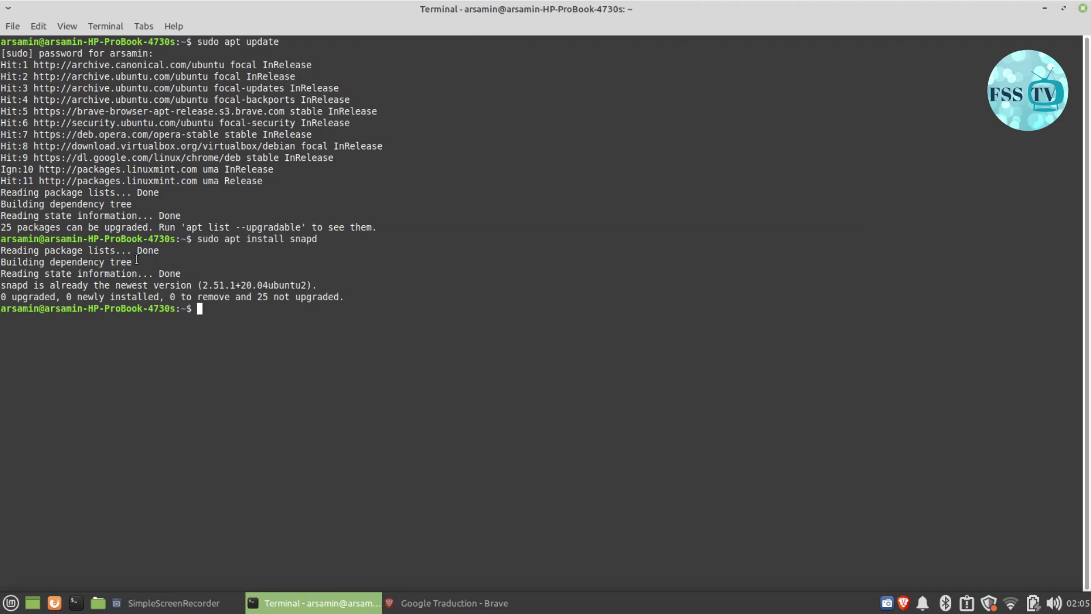
- Run 'sudo snap install scrcpy' to install scrcpy v1.21
{"action": "right_click", "coordinate": [199, 308]}
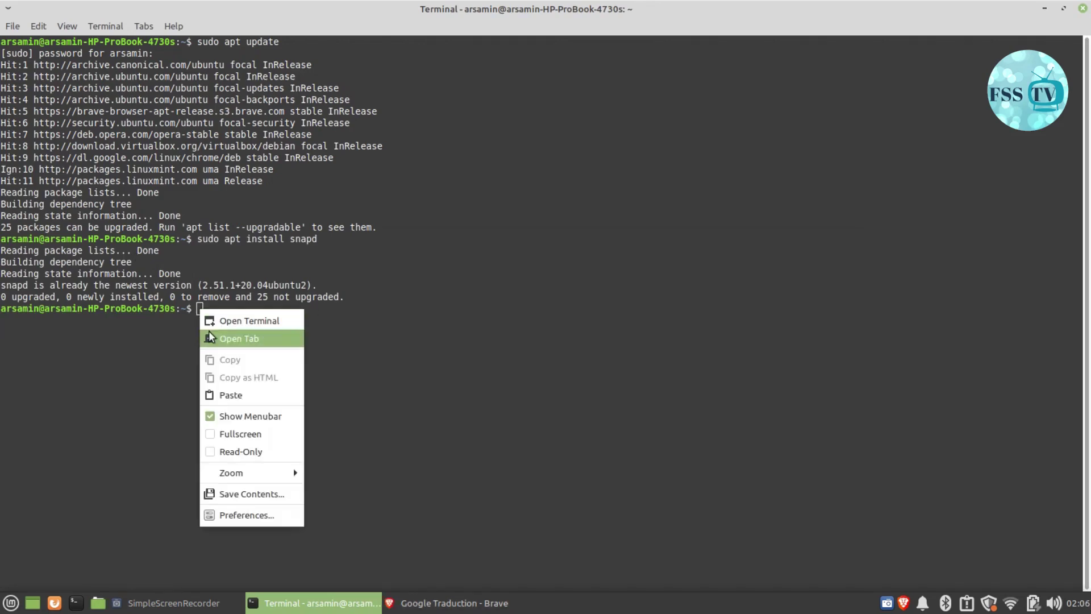
{"action": "left_click", "coordinate": [225, 395]}
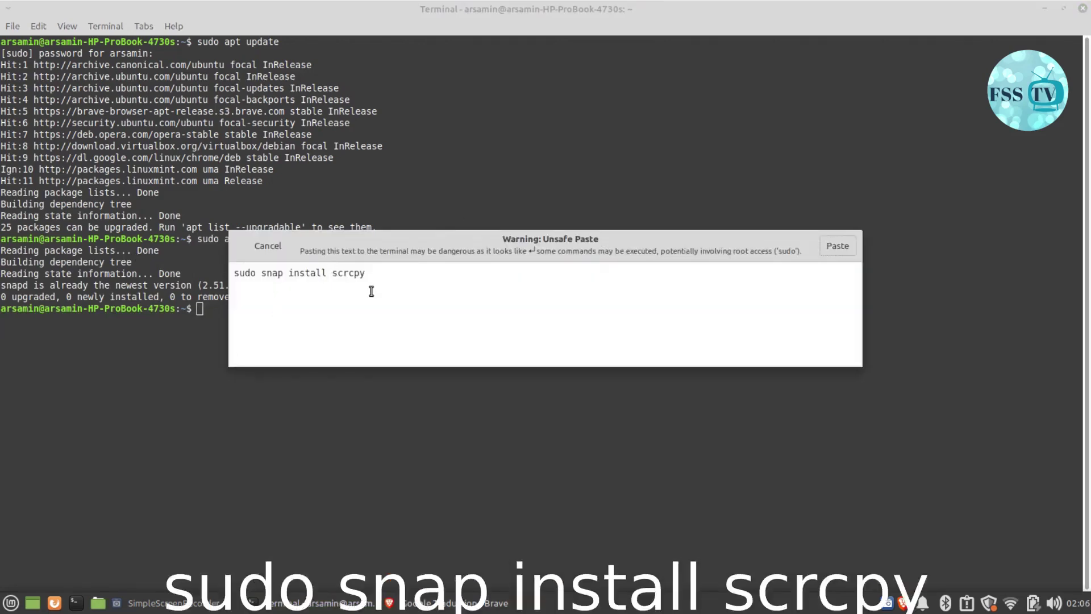
{"action": "triple_click", "coordinate": [347, 273]}
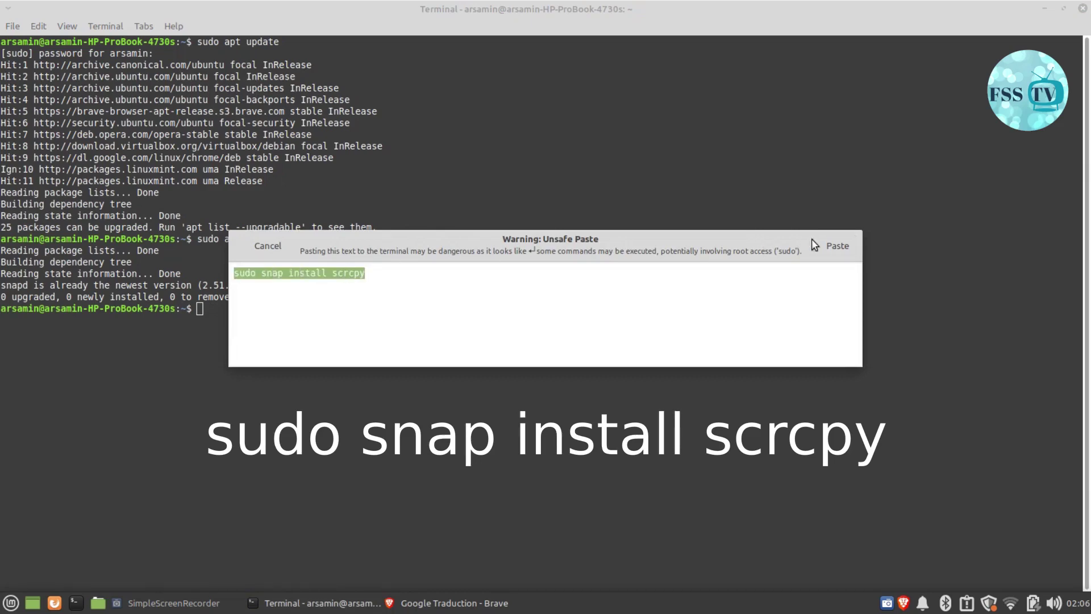
{"action": "left_click", "coordinate": [833, 246]}
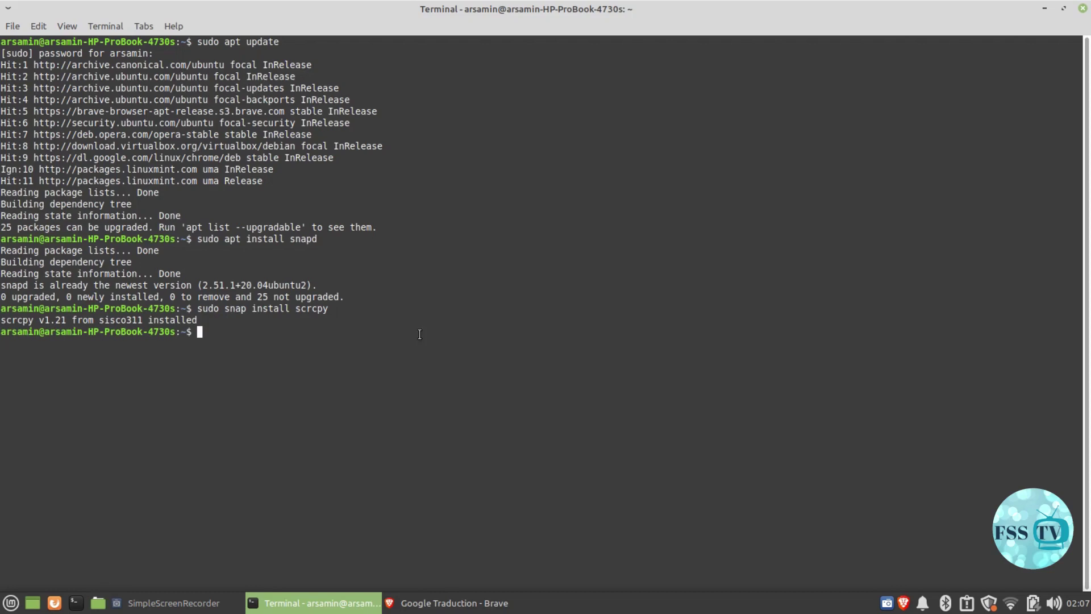
- Run 'scrcpy' to mirror the CUBOT phone's screen on the desktop
{"action": "type", "text": "scrc"}
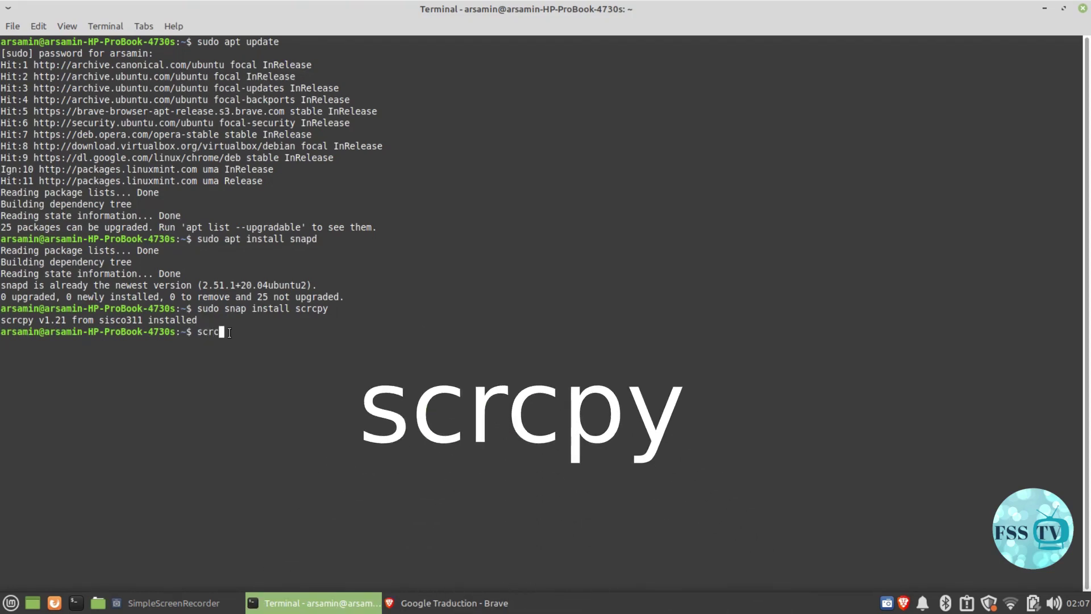
{"action": "type", "text": "py"}
{"action": "key", "text": "Return"}
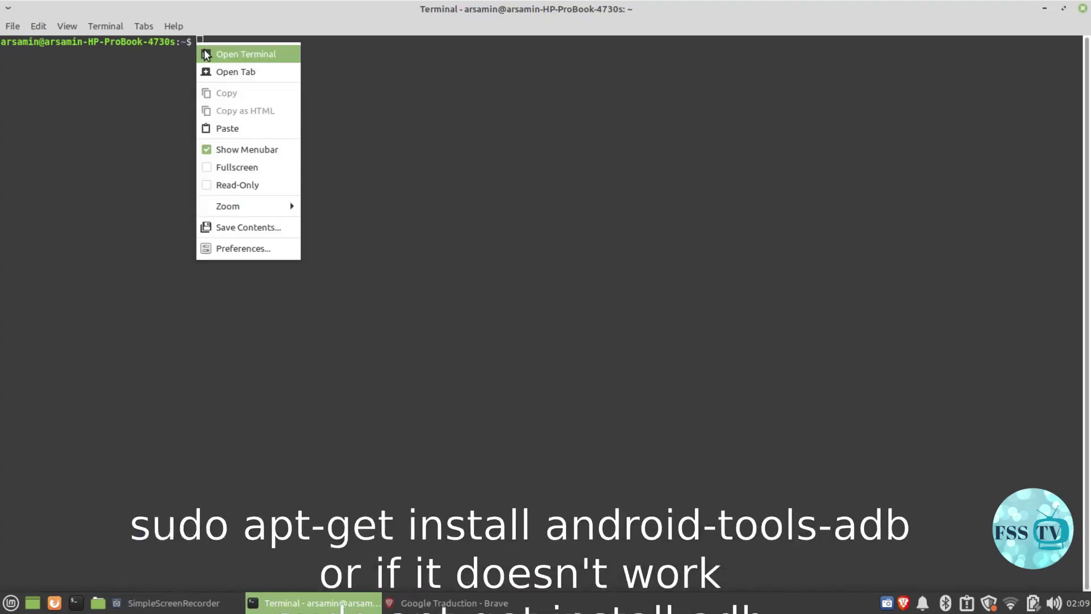
- Install android-tools-adb via 'sudo apt-get install', giving the password and answering y
{"action": "left_click", "coordinate": [222, 125]}
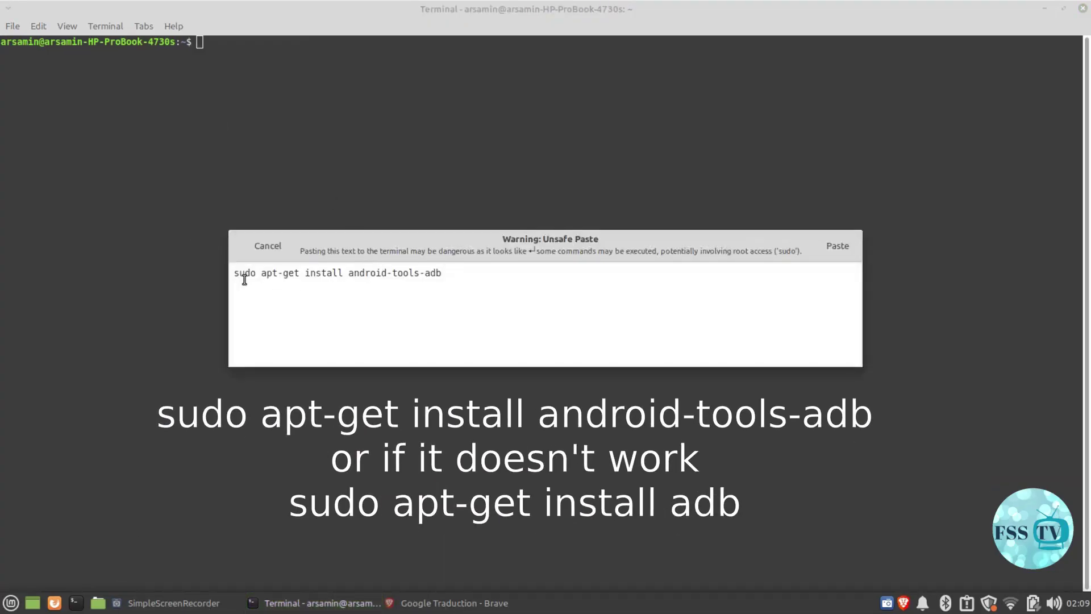
{"action": "triple_click", "coordinate": [419, 277]}
{"action": "left_click", "coordinate": [838, 248]}
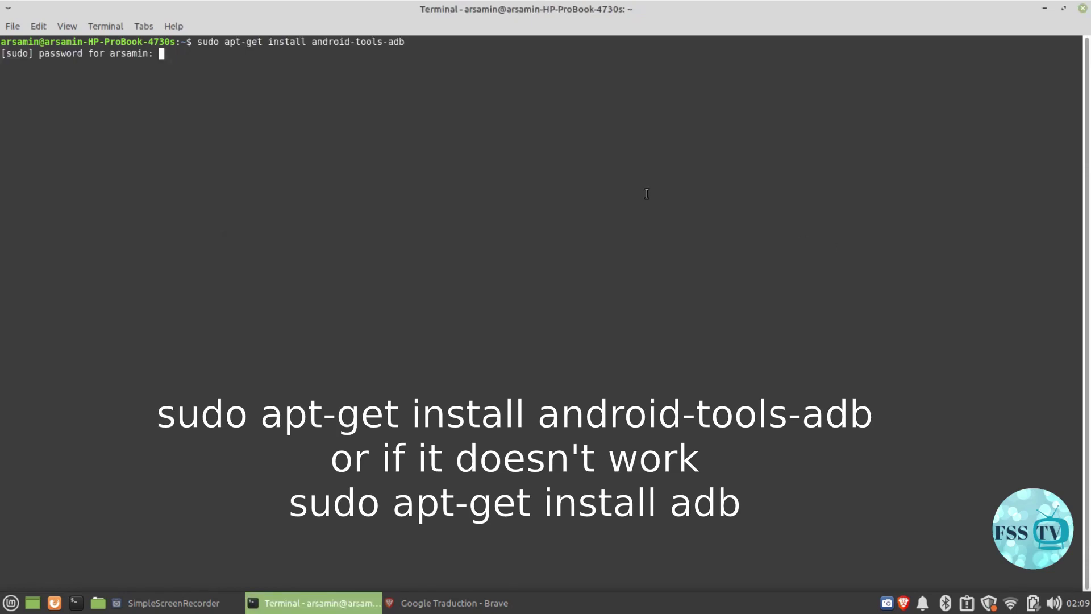
{"action": "type", "text": "***"}
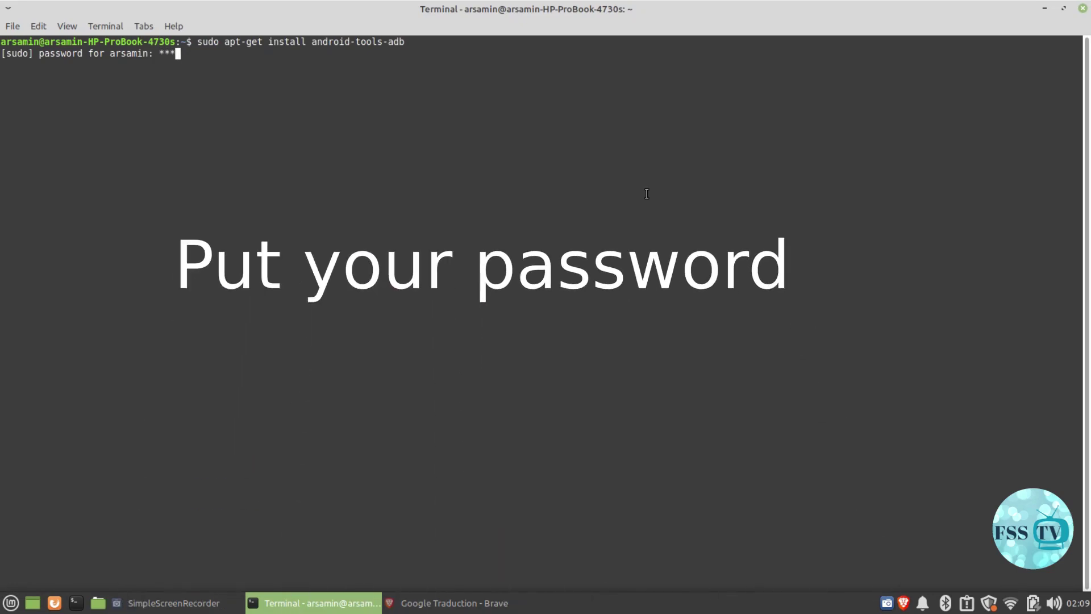
{"action": "type", "text": "*****"}
{"action": "type", "text": "*"}
{"action": "key", "text": "Return"}
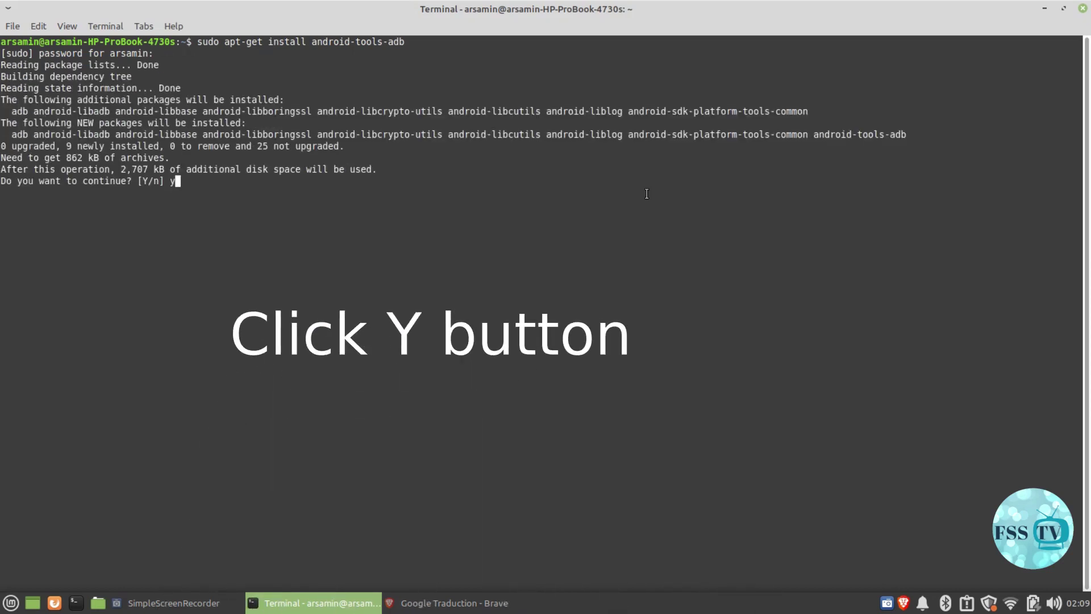
{"action": "type", "text": "y"}
{"action": "key", "text": "Return"}
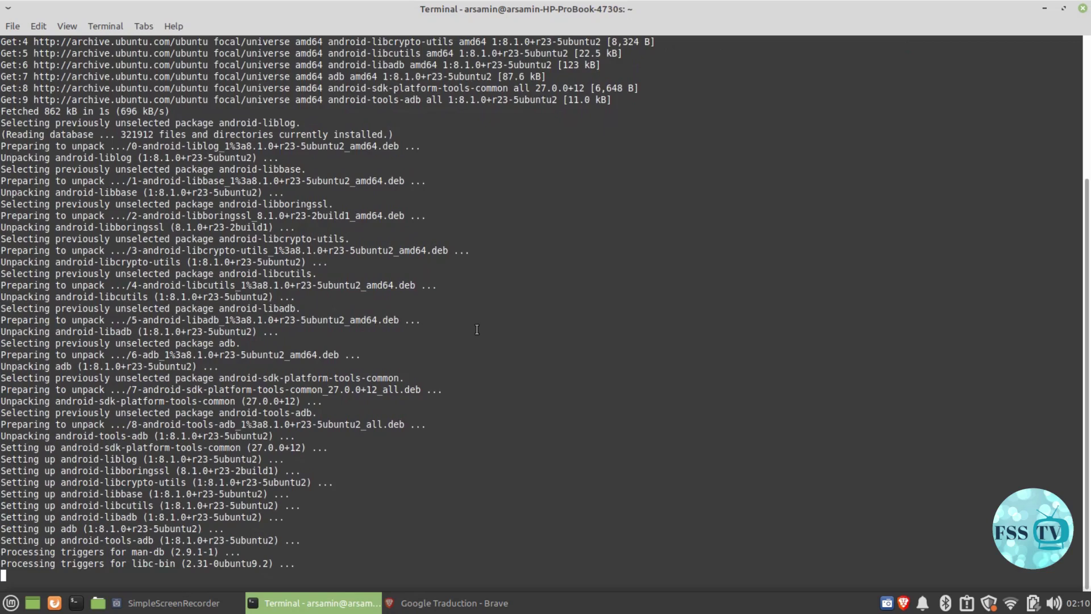
- Switch adb to TCP mode on port 5555 with 'adb tcpip 5555'
{"action": "right_click", "coordinate": [200, 575]}
{"action": "left_click", "coordinate": [230, 447]}
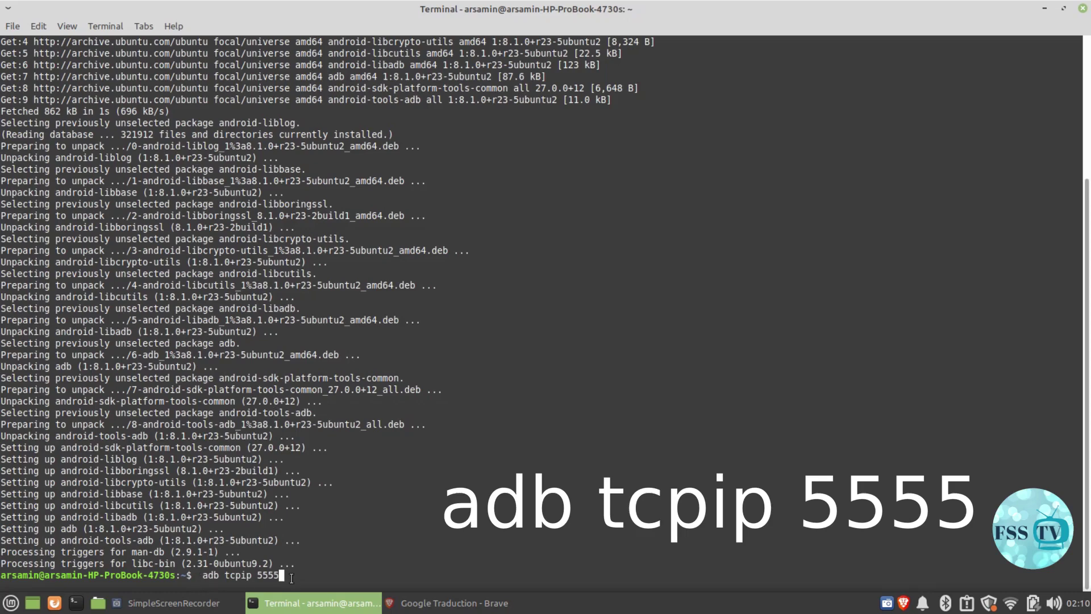
{"action": "key", "text": "Return"}
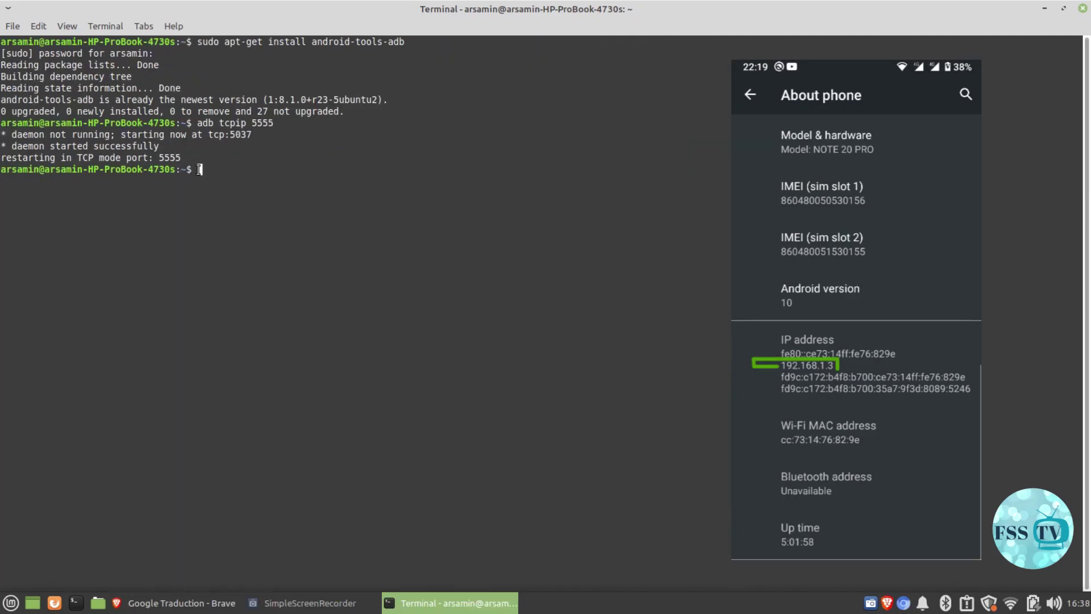
- Connect to the phone wirelessly with 'adb connect 192.168.1.3:5555'
{"action": "right_click", "coordinate": [198, 170]}
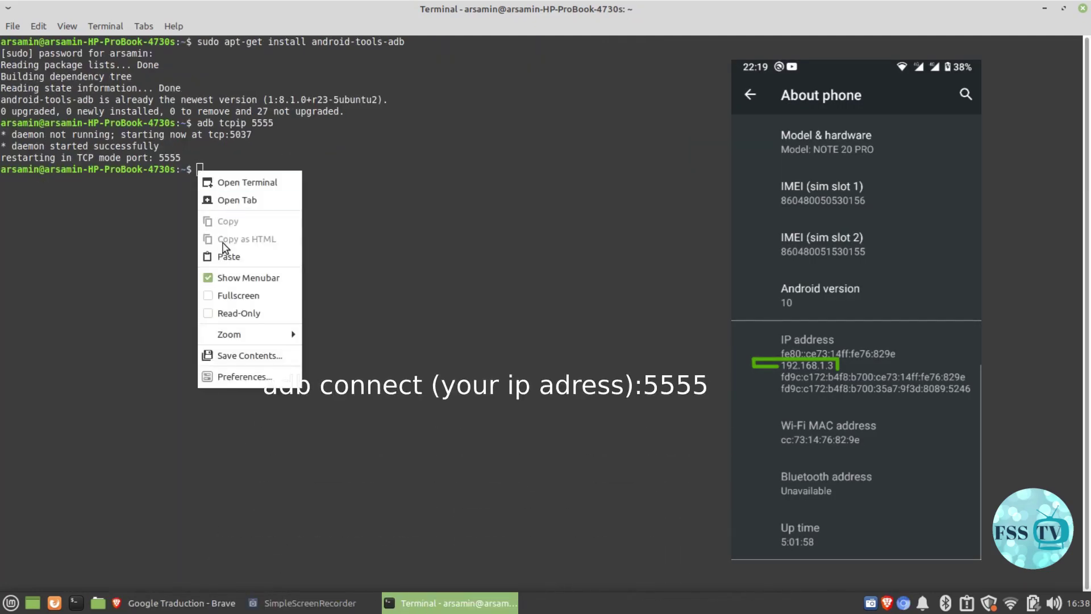
{"action": "left_click", "coordinate": [227, 257]}
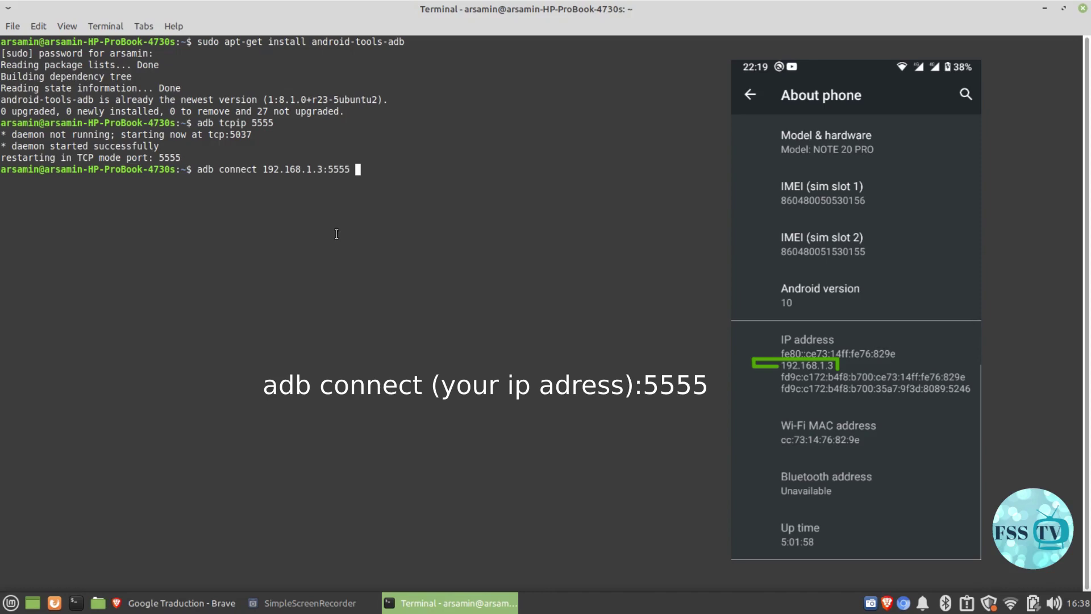
{"action": "key", "text": "BackSpace"}
{"action": "key", "text": "Return"}
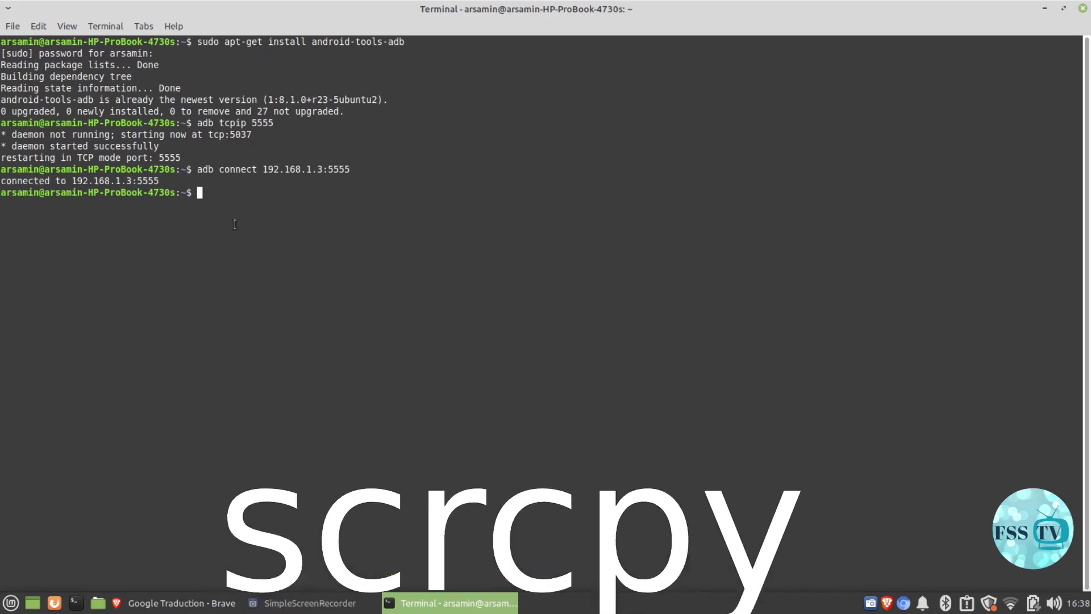
- Run 'scrcpy' over the wireless adb link to mirror the NOTE 20 PRO
{"action": "type", "text": "sc"}
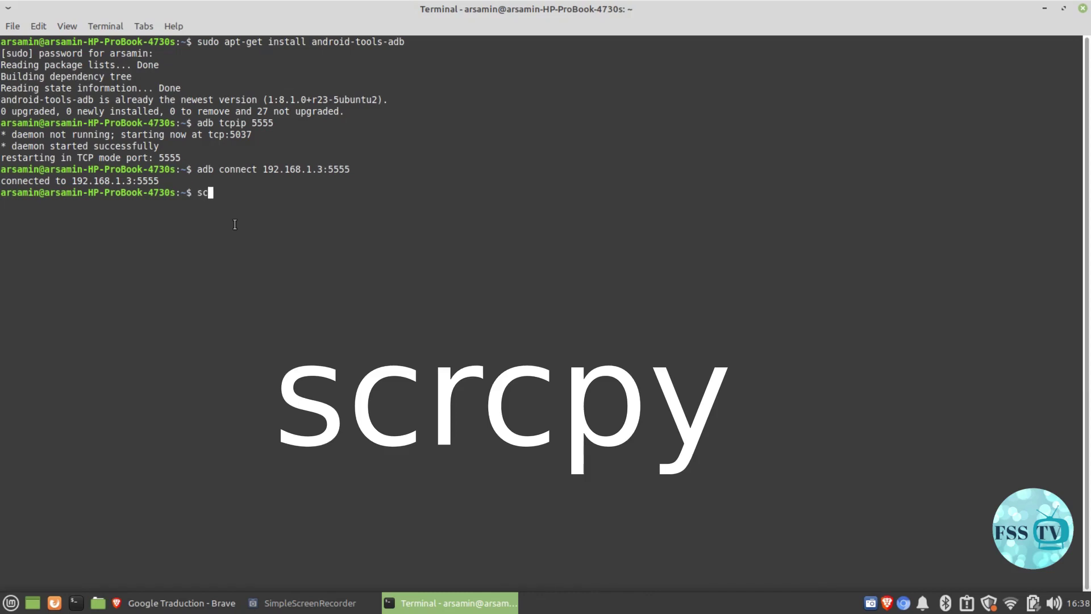
{"action": "type", "text": "rcp"}
{"action": "type", "text": "y"}
{"action": "key", "text": "Return"}
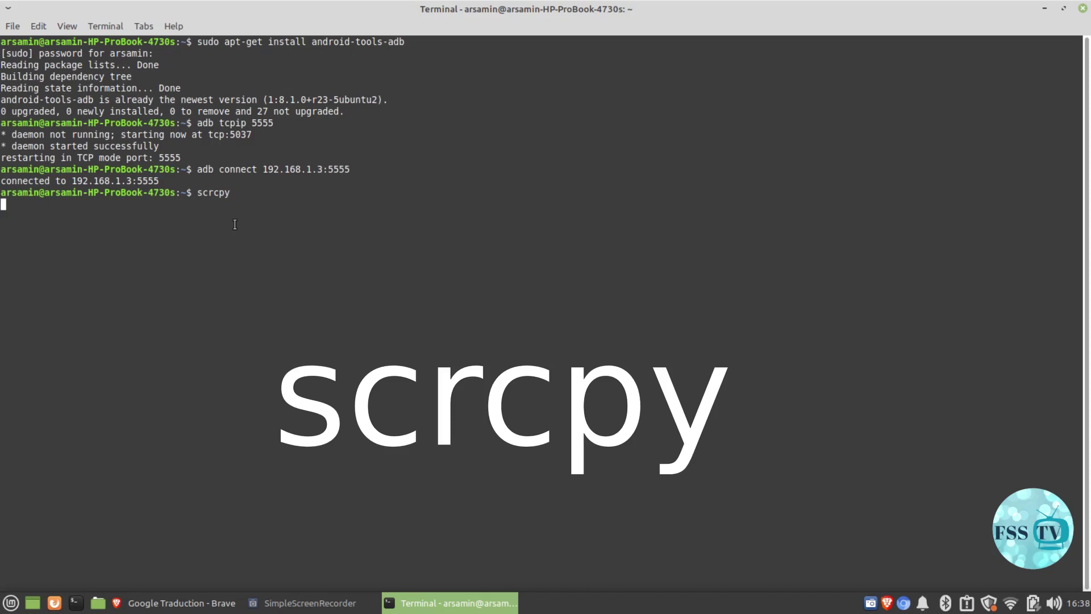